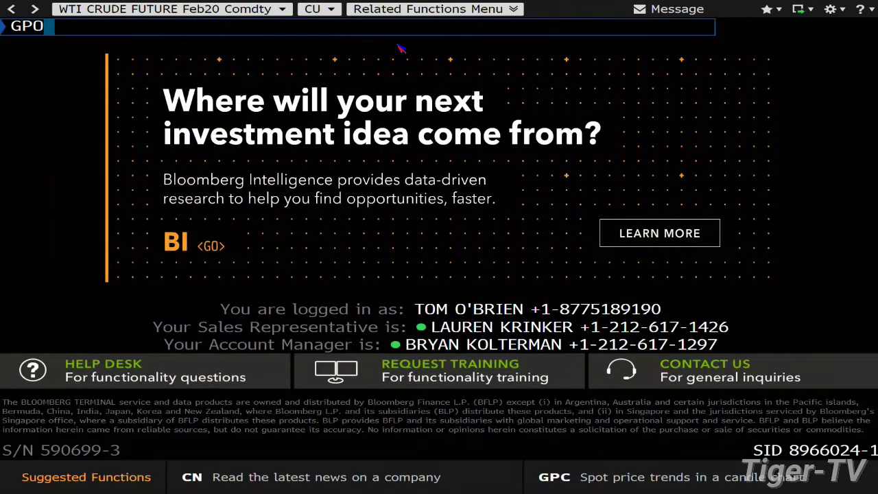
Step: Load the CLG0 WTI crude bar chart and drag the DOE crude inventories panel to centre
key(Return)
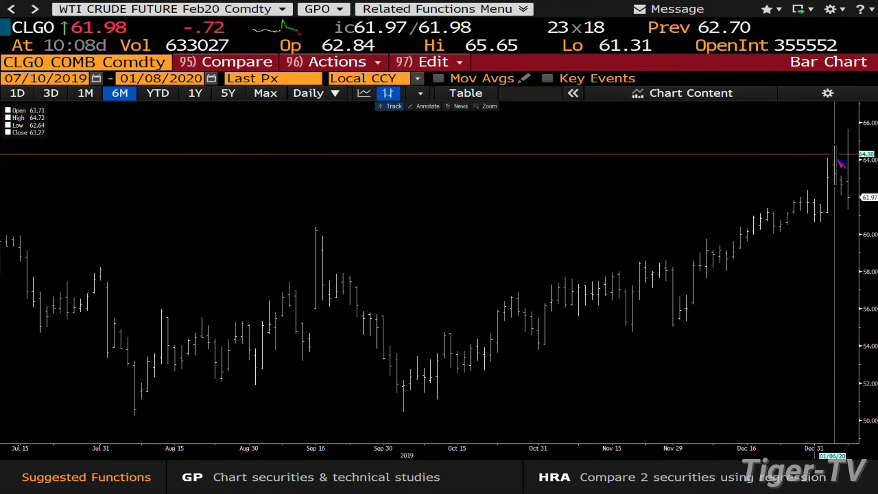
mouse_move(849, 172)
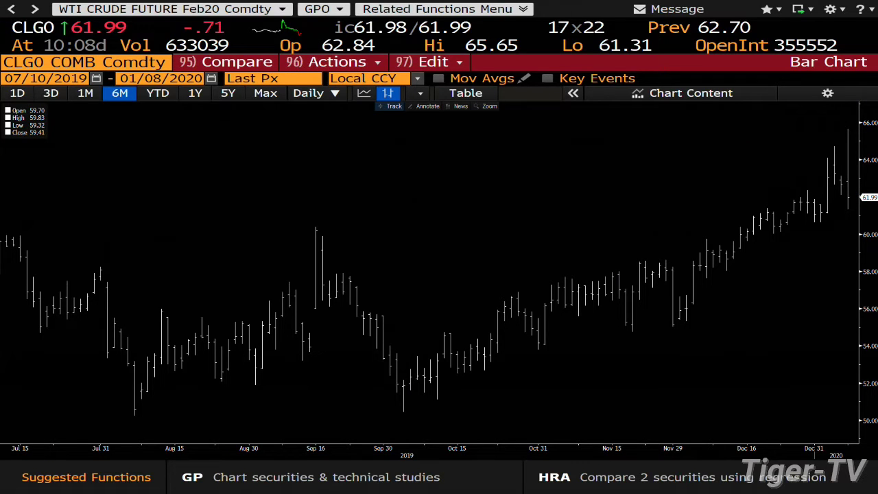
drag(0, 92, 356, 69)
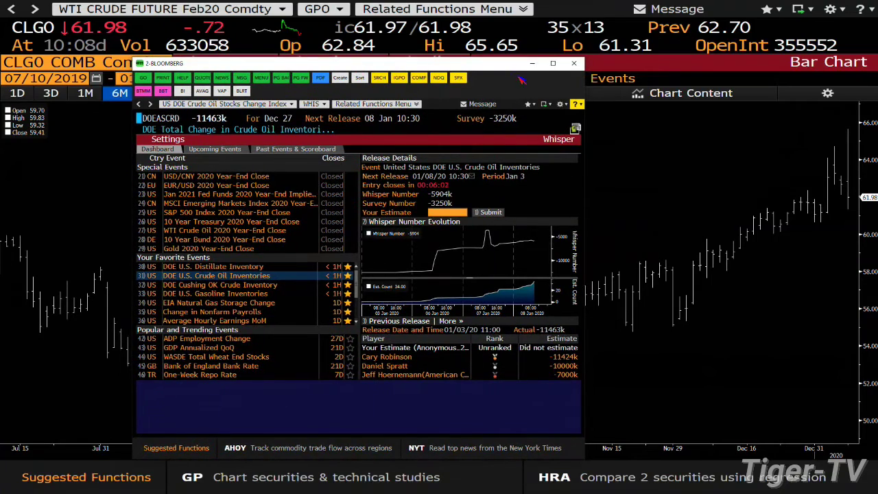
Step: Maximize the DOE U.S. Crude Oil Inventories panel to full screen
click(553, 63)
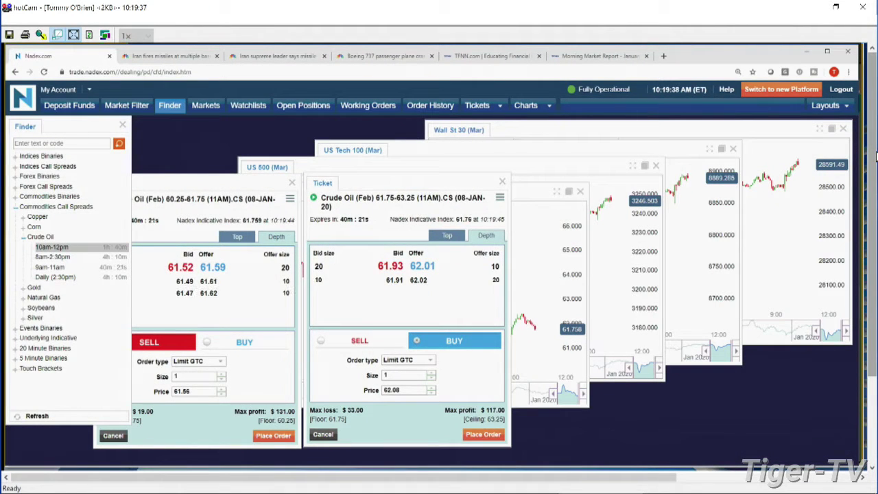
Step: Move the crude chart to the upper right, raise both February tickets, and price the sell at 61.54
click(524, 198)
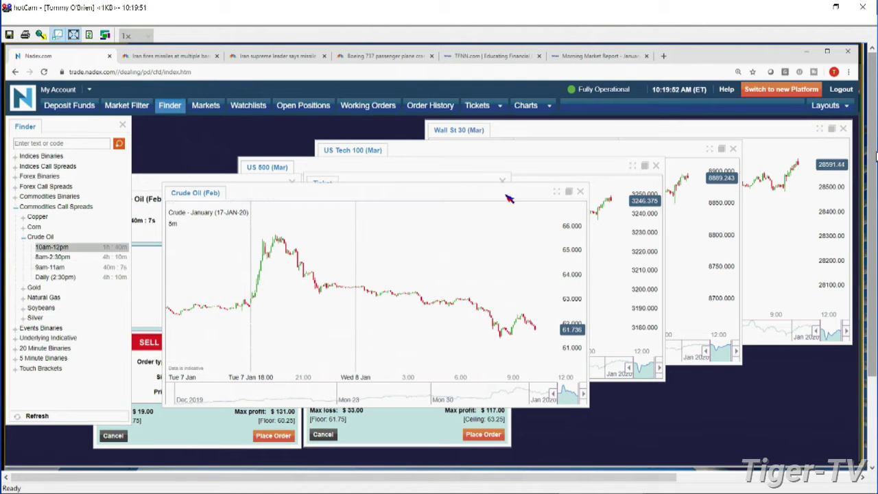
drag(510, 192, 773, 126)
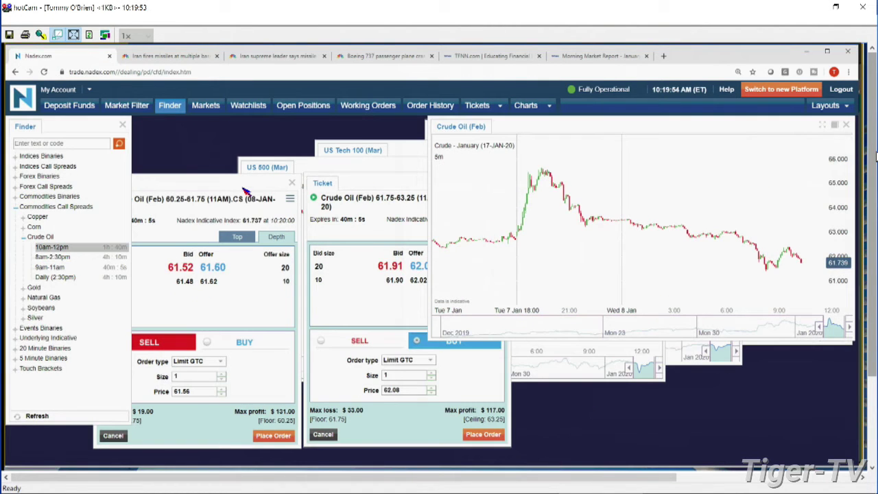
click(245, 190)
click(480, 260)
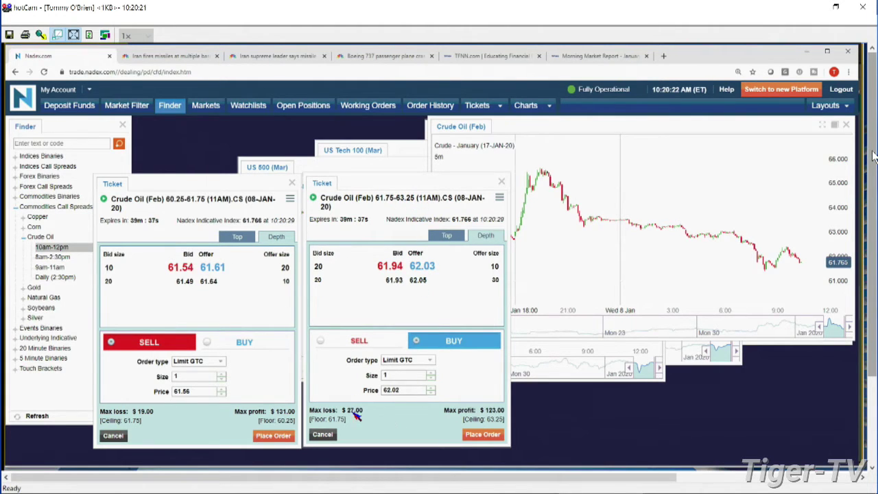
mouse_move(356, 415)
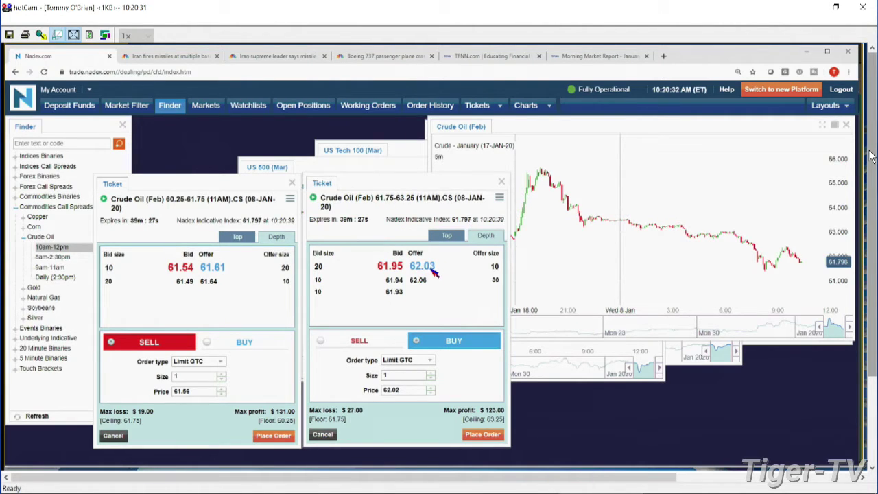
click(182, 268)
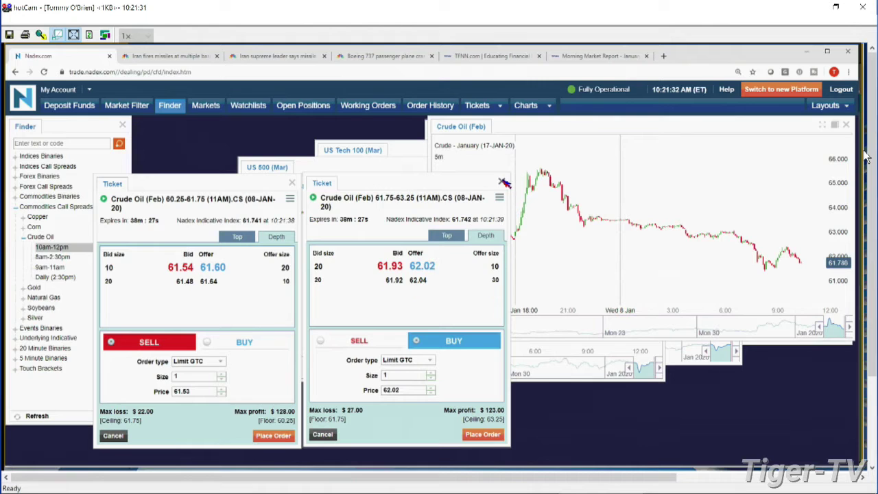
Step: Close the 61.75-63.25 and 60.25-61.75 tickets and open a 62.00-63.50 noon spread ticket
click(504, 182)
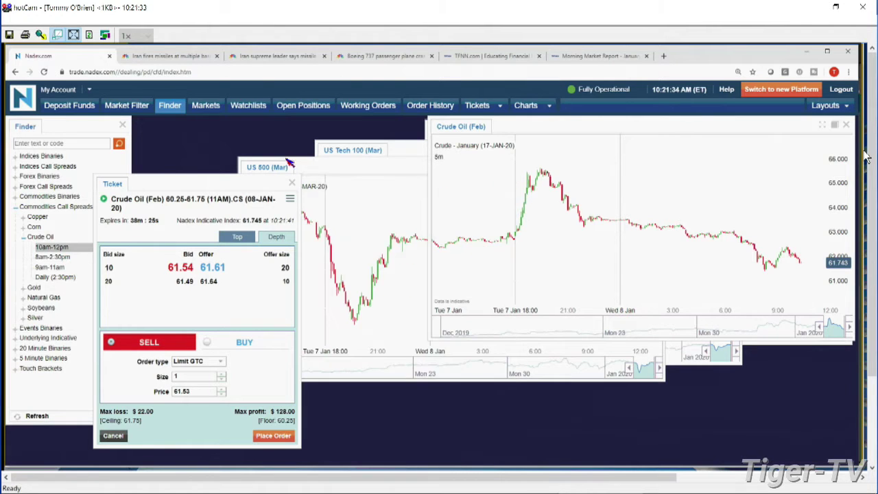
click(291, 183)
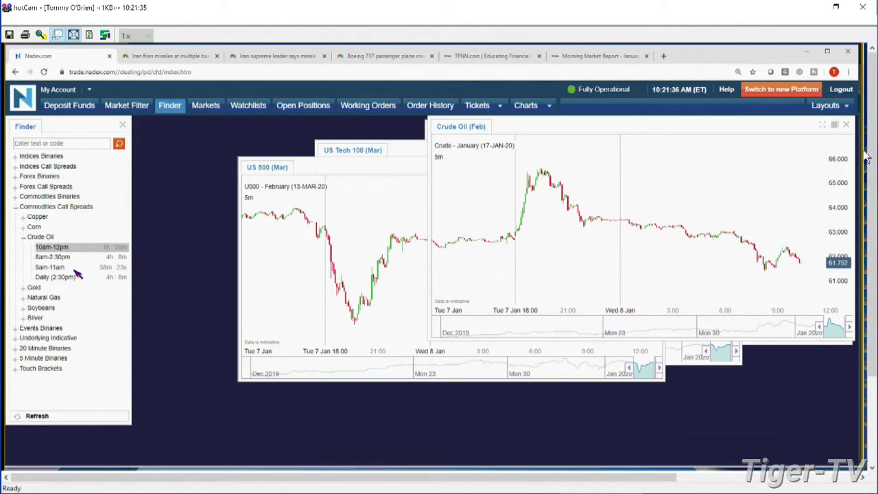
click(74, 248)
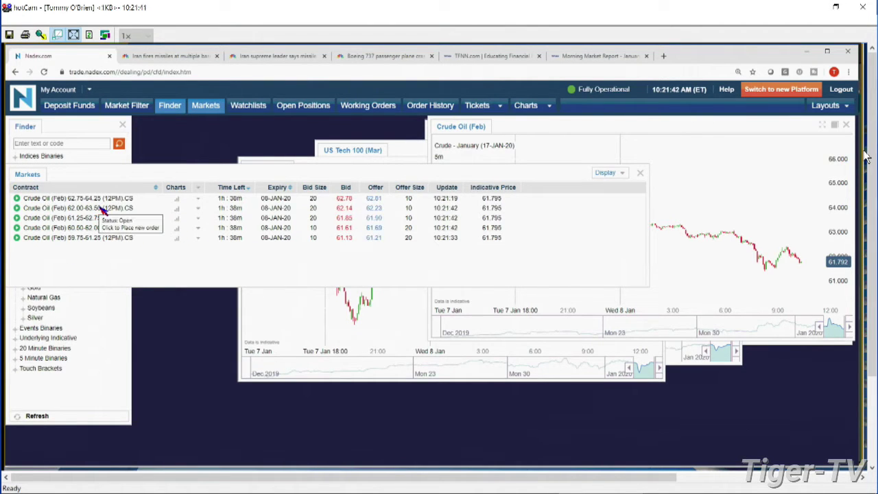
click(97, 210)
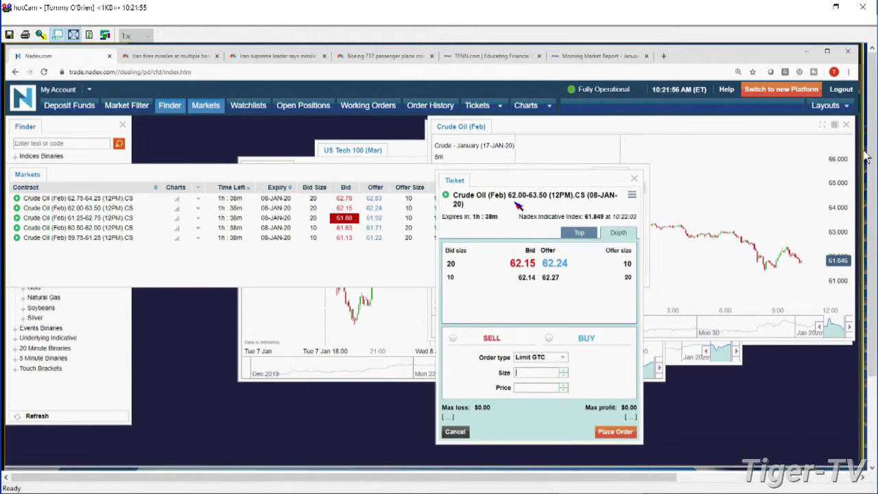
Step: Set the 62.00-63.50 ticket to buy 1 at 62.24 and open a 60.50-62.00 ticket beside it
click(564, 265)
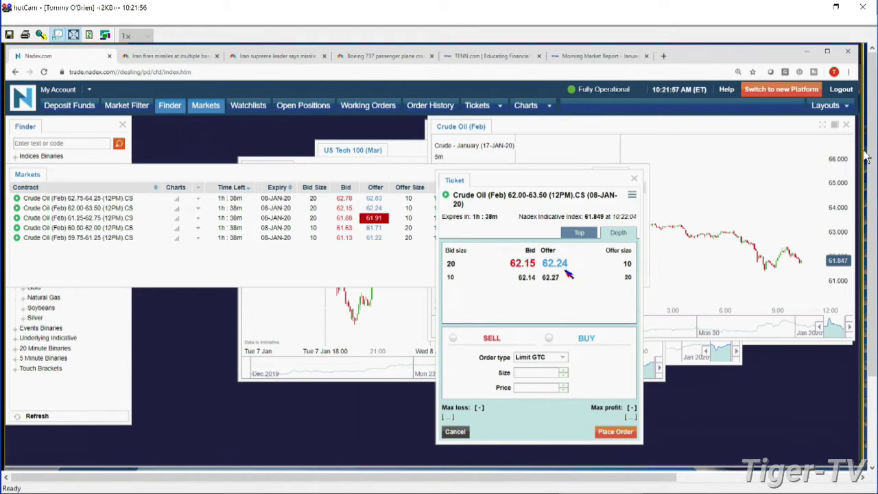
click(562, 370)
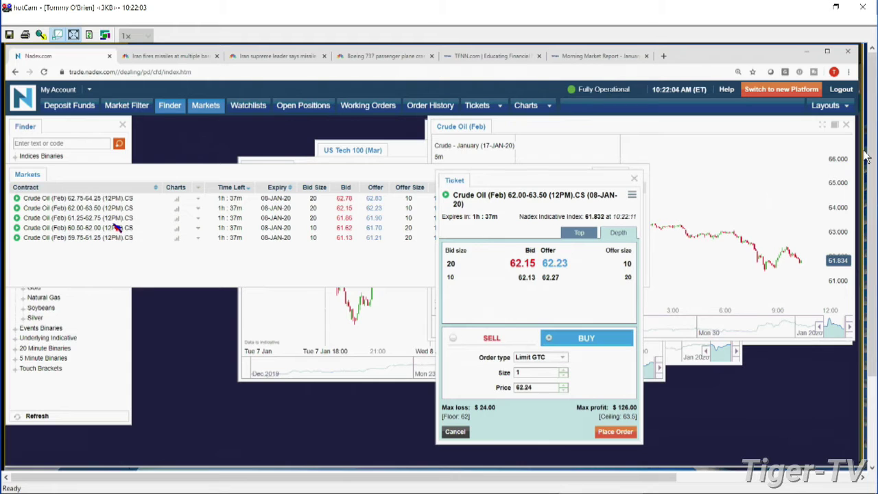
click(116, 228)
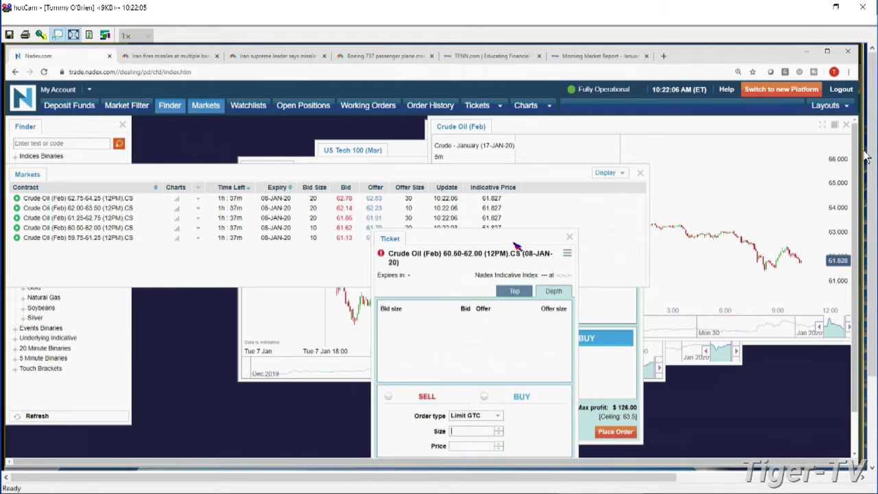
drag(452, 236, 305, 189)
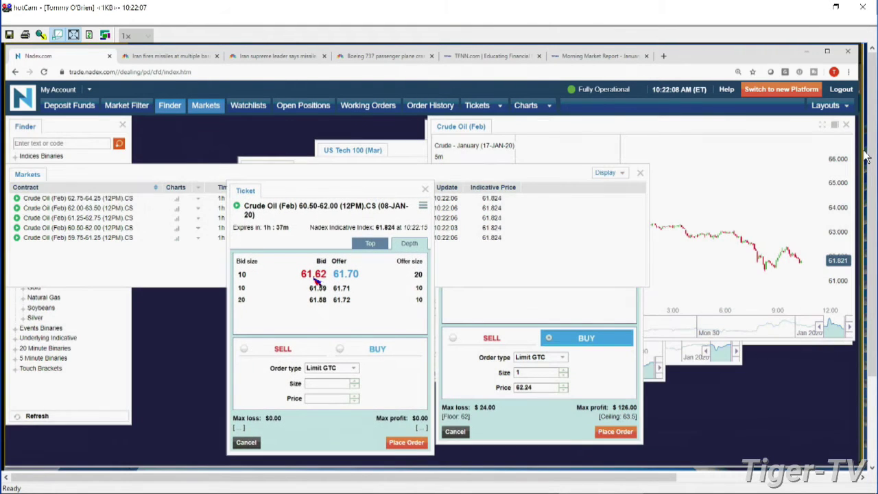
Step: Sell the 60.50-62.00 spread at the bid, raise the buy ticket, and list Crude Oil 10am-12pm contracts
click(323, 347)
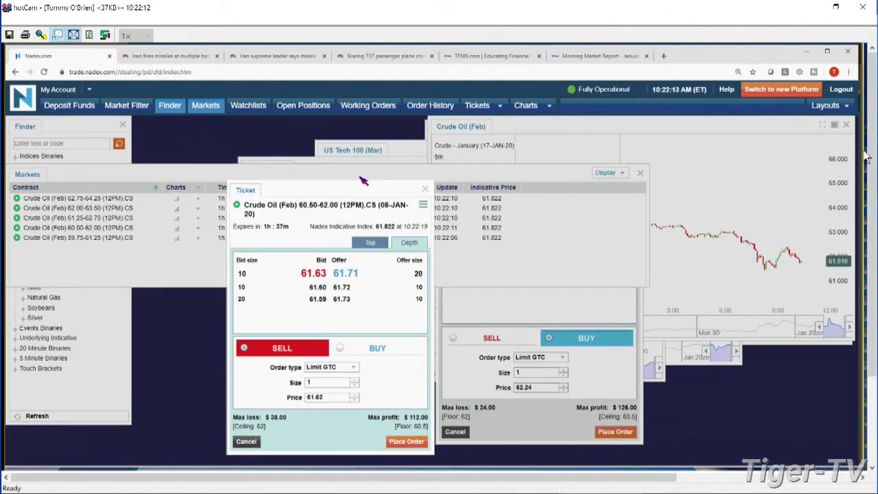
drag(367, 194, 365, 183)
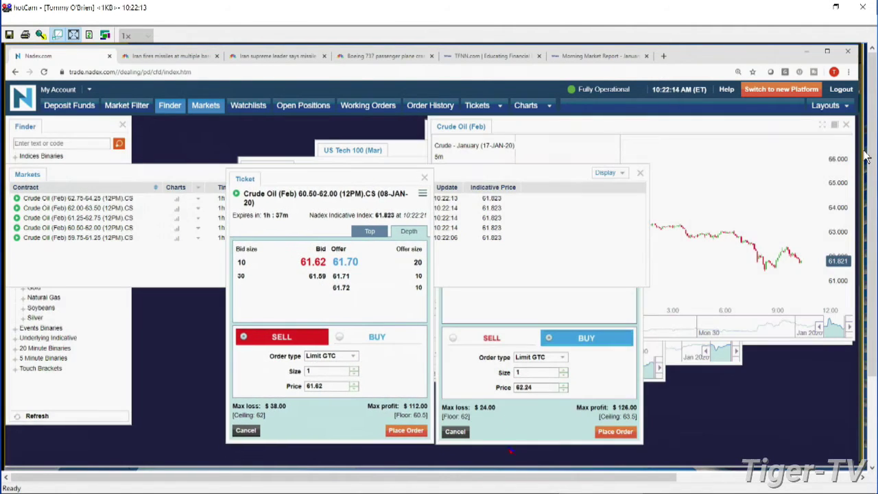
click(517, 430)
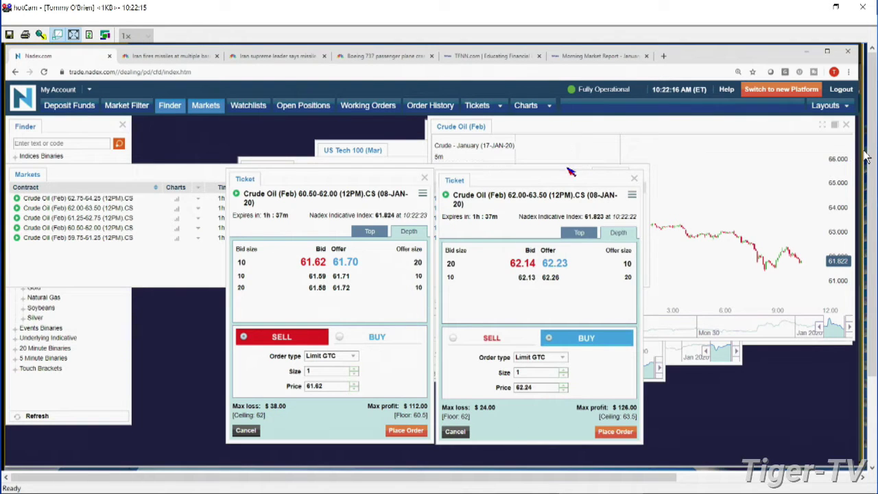
click(569, 172)
click(637, 179)
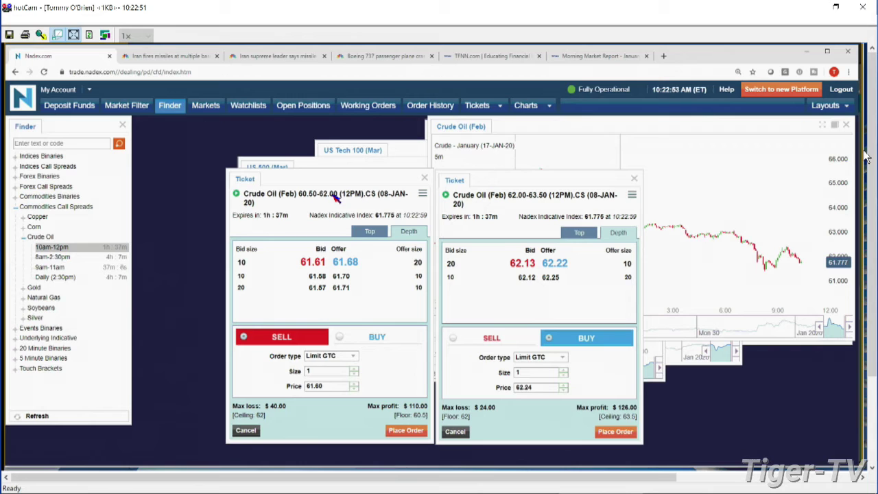
Step: Bring the sell and buy tickets in front of the crude chart and place them side by side
click(566, 128)
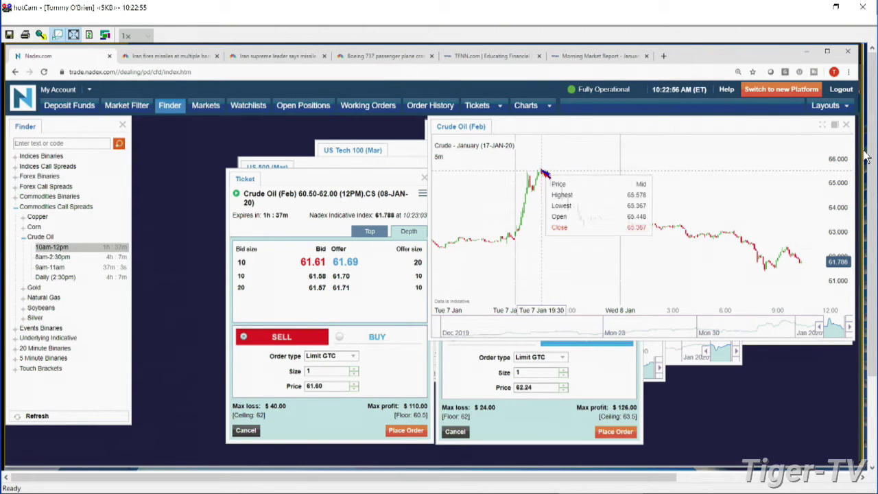
click(348, 204)
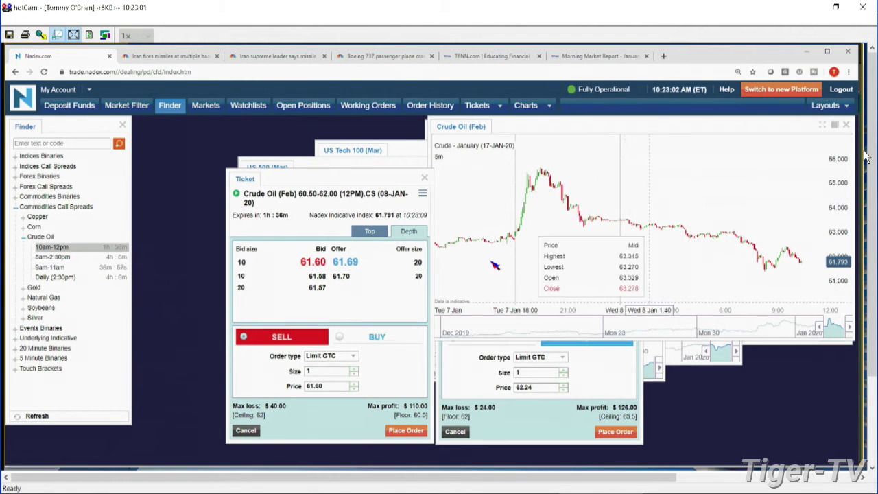
click(523, 437)
mouse_move(357, 179)
mouse_down()
mouse_move(333, 179)
mouse_move(341, 187)
mouse_up()
drag(487, 182, 438, 182)
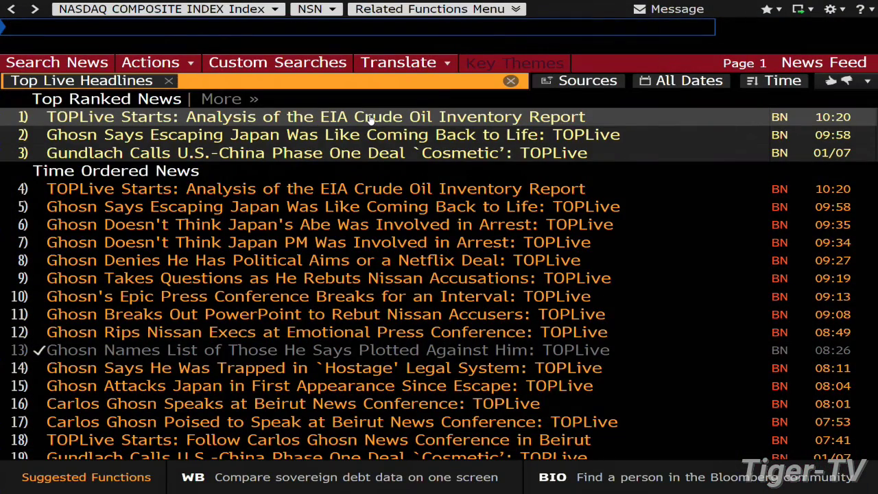
Step: Open headline 1, 'TOPLive Starts: Analysis of the EIA Crude Oil Inventory Report'
click(369, 118)
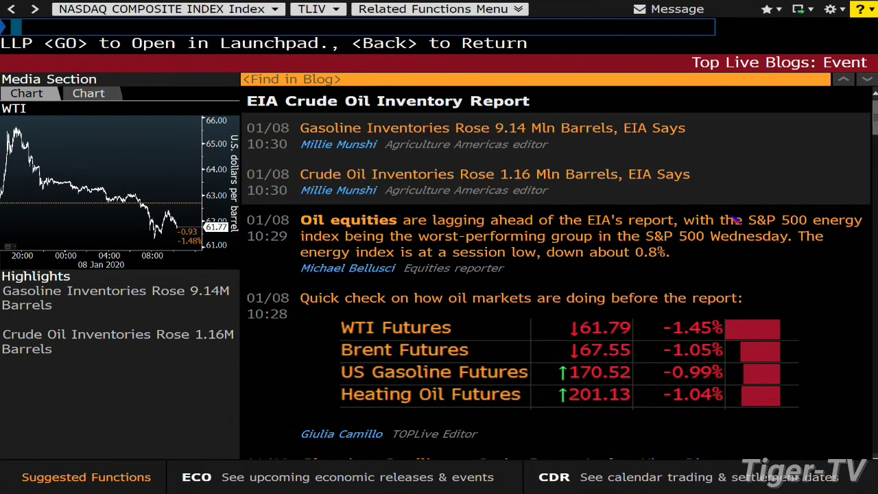
scroll(732, 219, down, 3)
scroll(732, 219, down, 1)
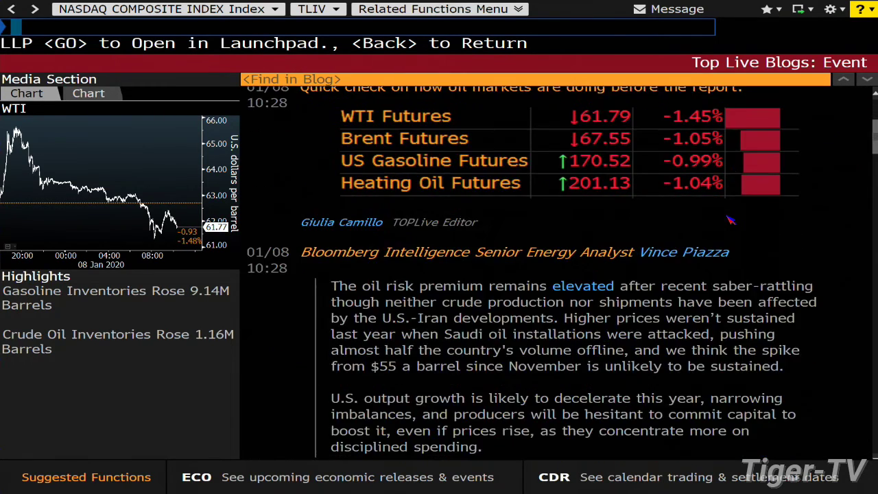
scroll(731, 219, down, 1)
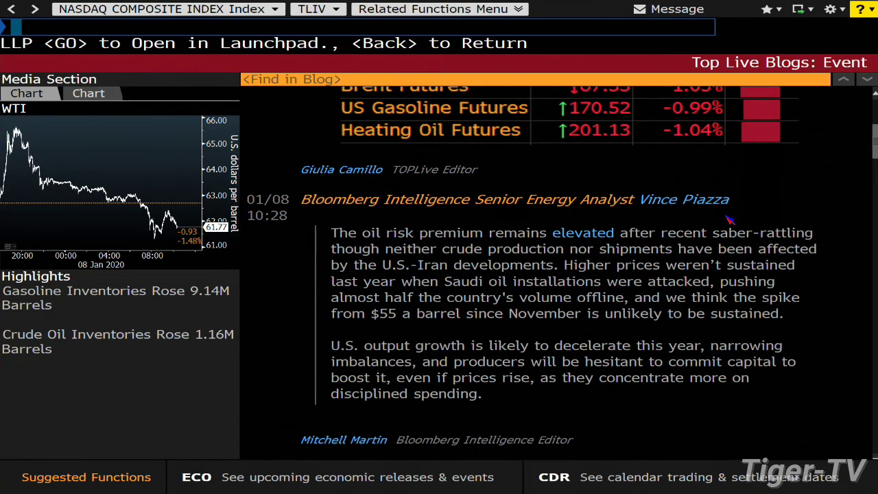
scroll(729, 217, up, 2)
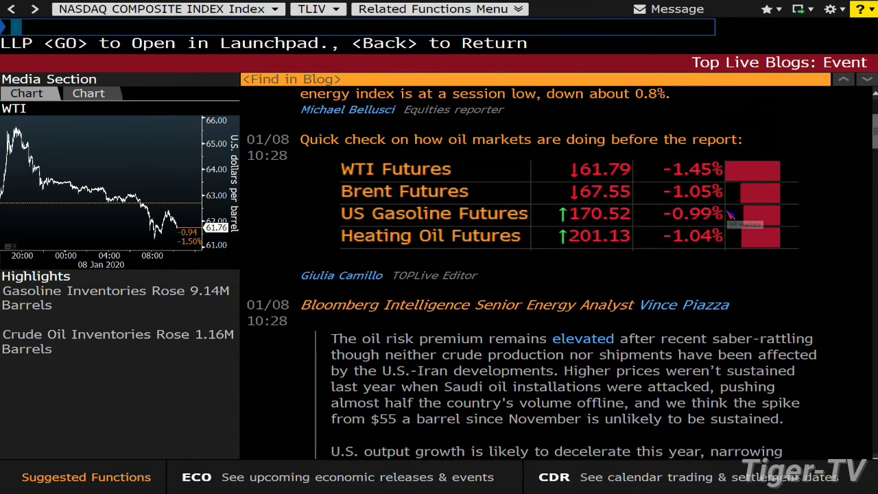
text(WHI)
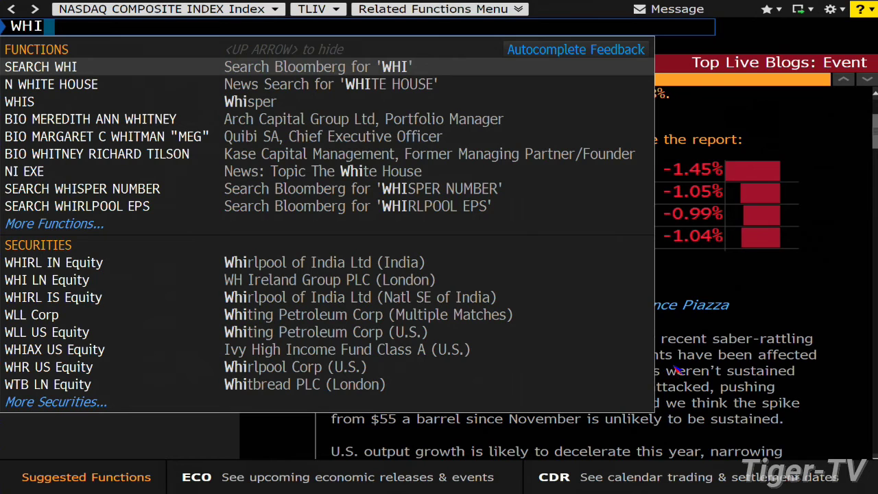
Step: Open the WHIS Whisper event dashboard, then run NW1 for the market monitors
click(281, 103)
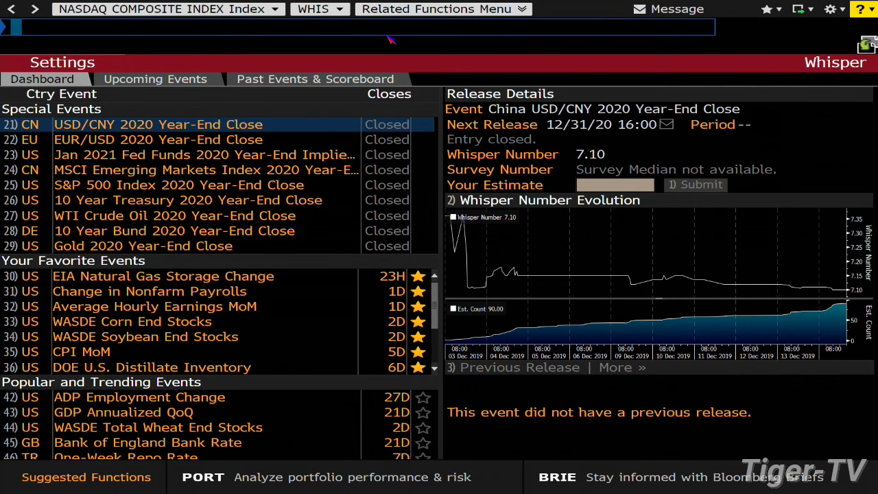
text(NW17)
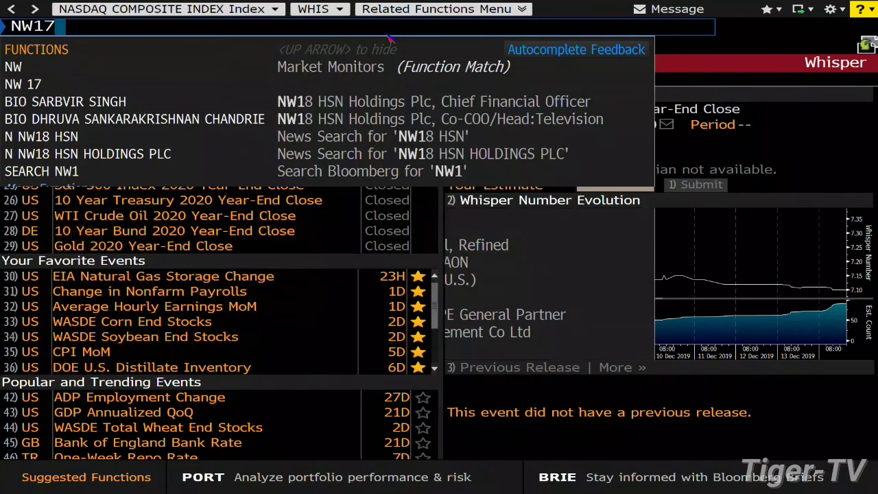
key(Return)
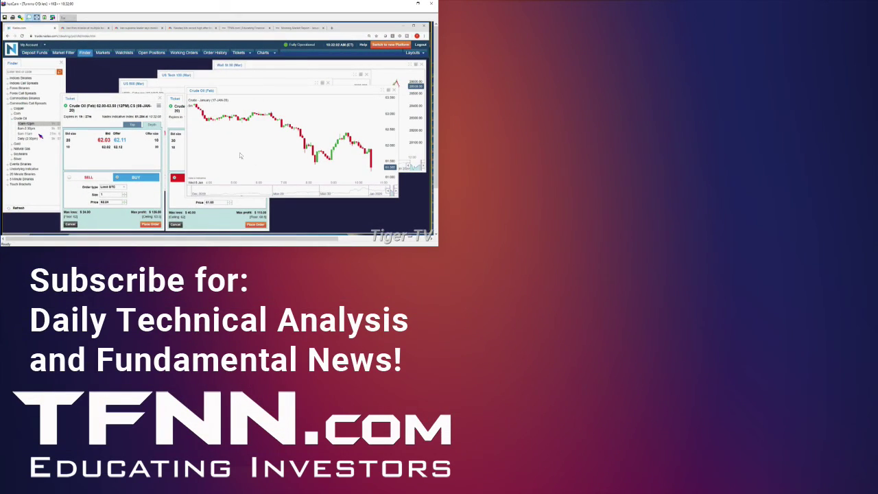
scroll(374, 159, up, 3)
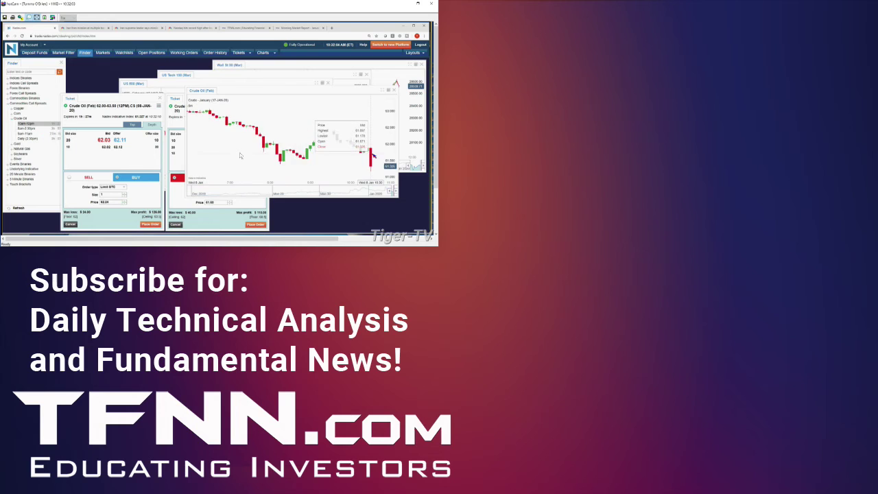
scroll(240, 156, down, 3)
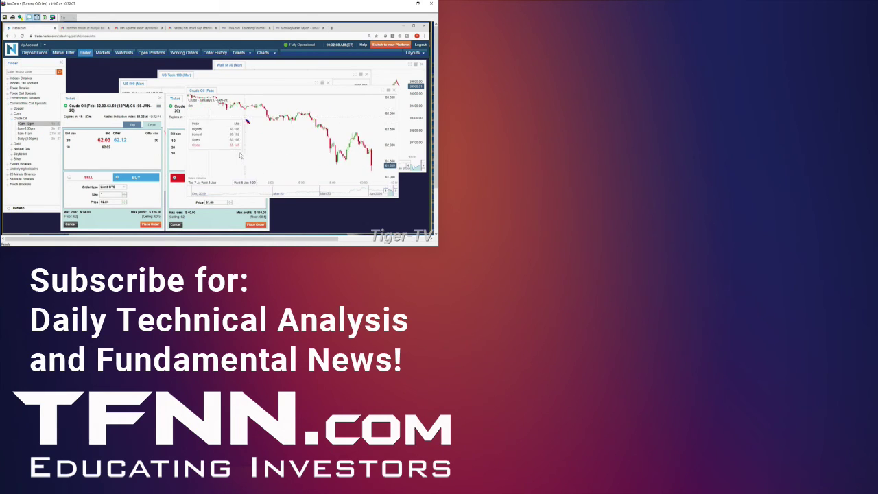
scroll(246, 121, down, 2)
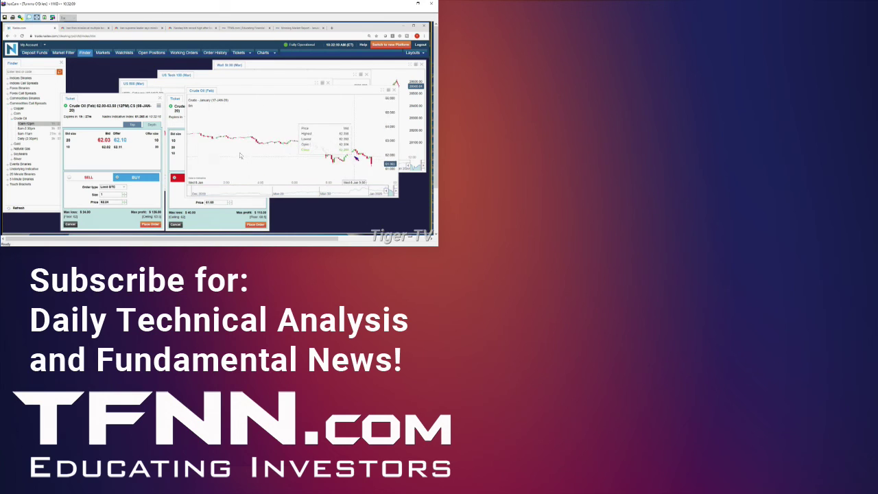
scroll(240, 155, up, 5)
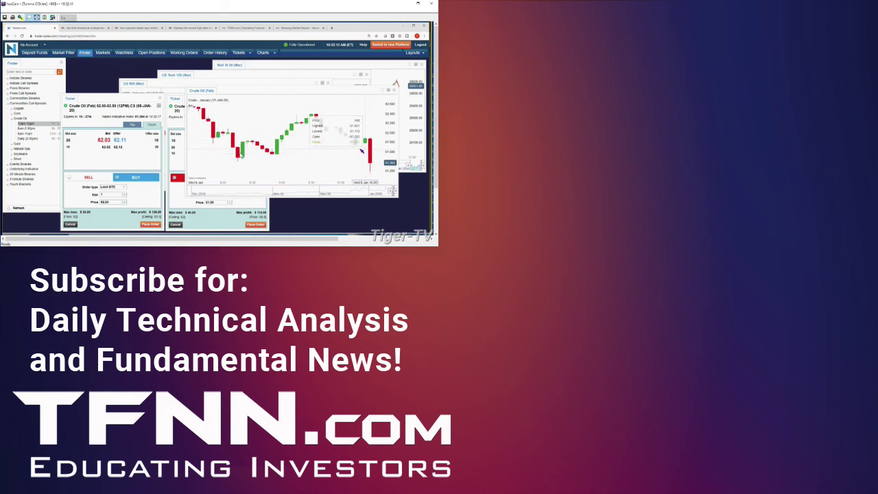
scroll(240, 155, up, 3)
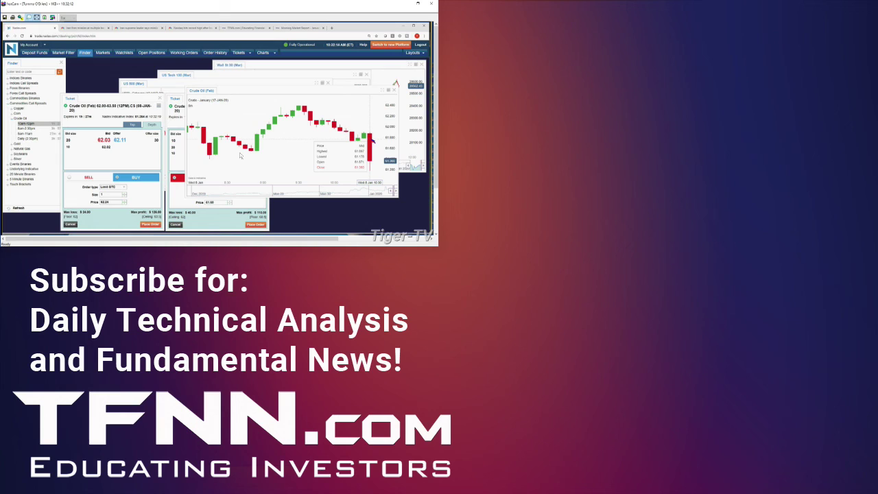